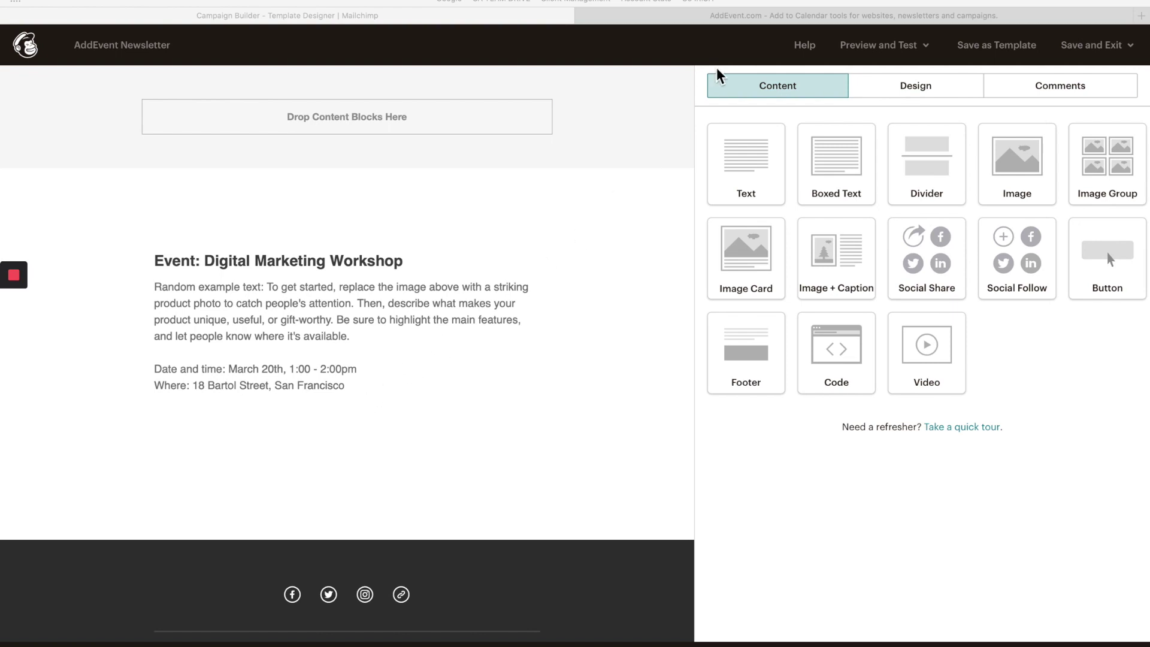
Switch from the Mailchimp template designer to the AddEvent.com browser tab
left_click(770, 25)
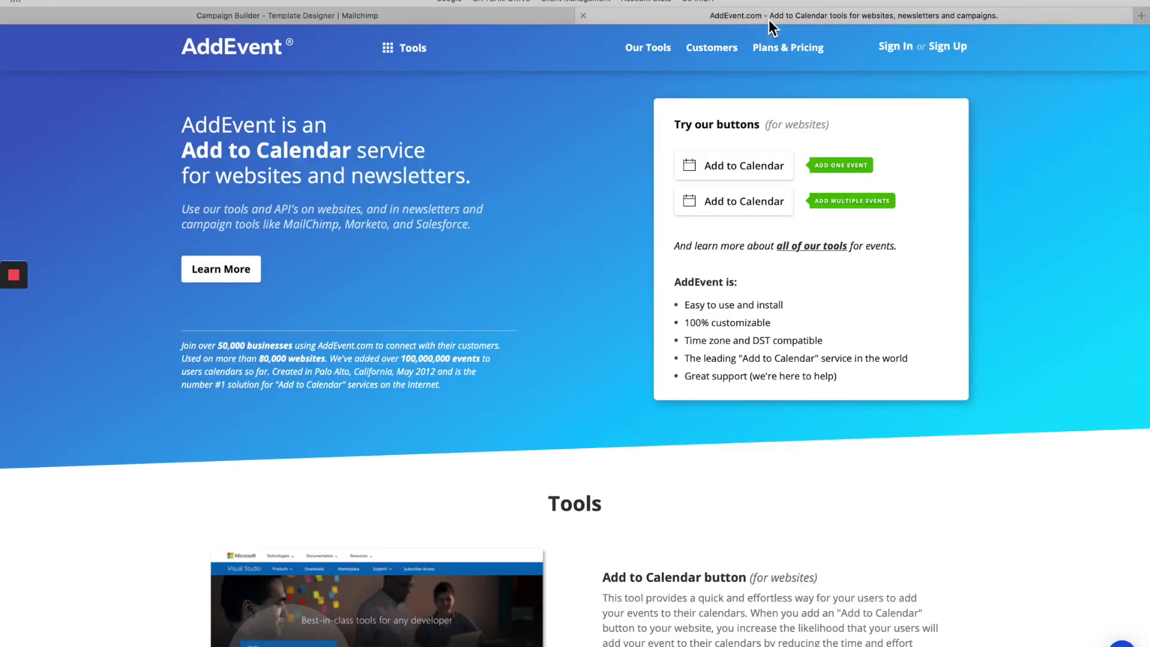
Sign in to AddEvent with the saved login and open Tools > Events with RSVP
left_click(899, 47)
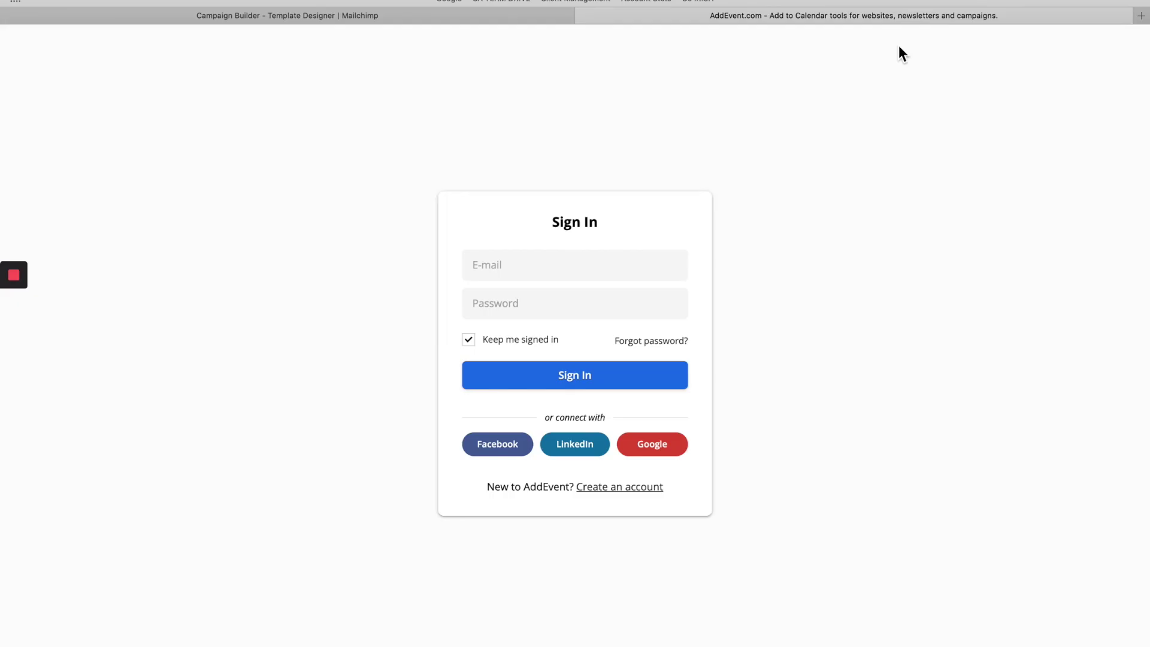
left_click(594, 273)
left_click(580, 310)
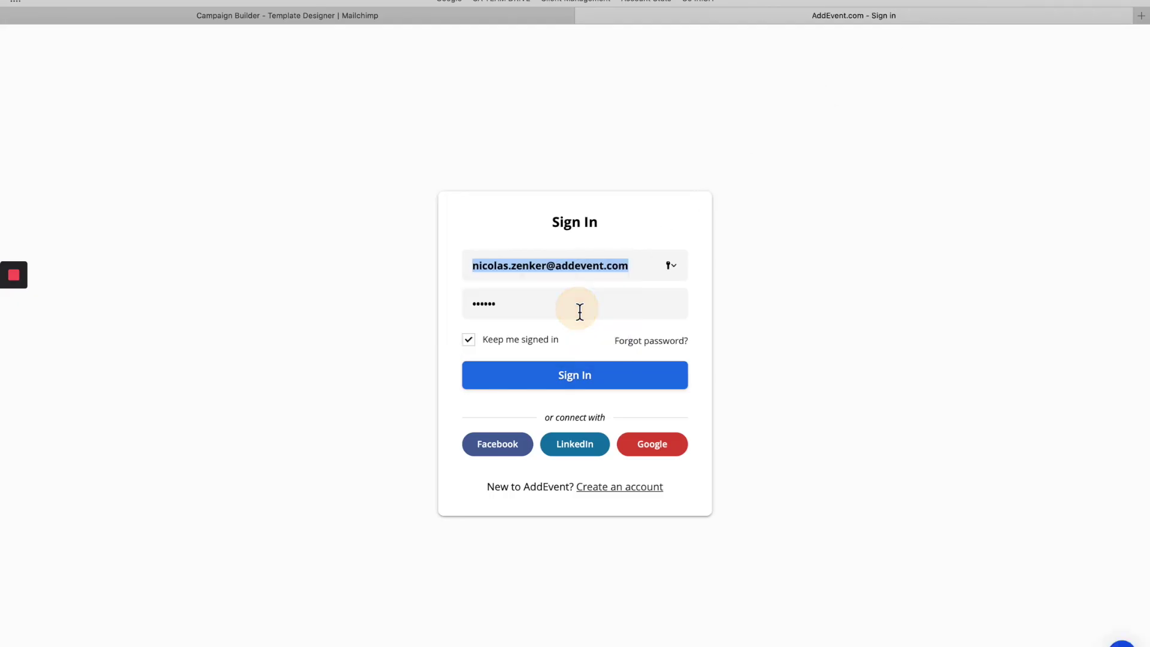
left_click(576, 386)
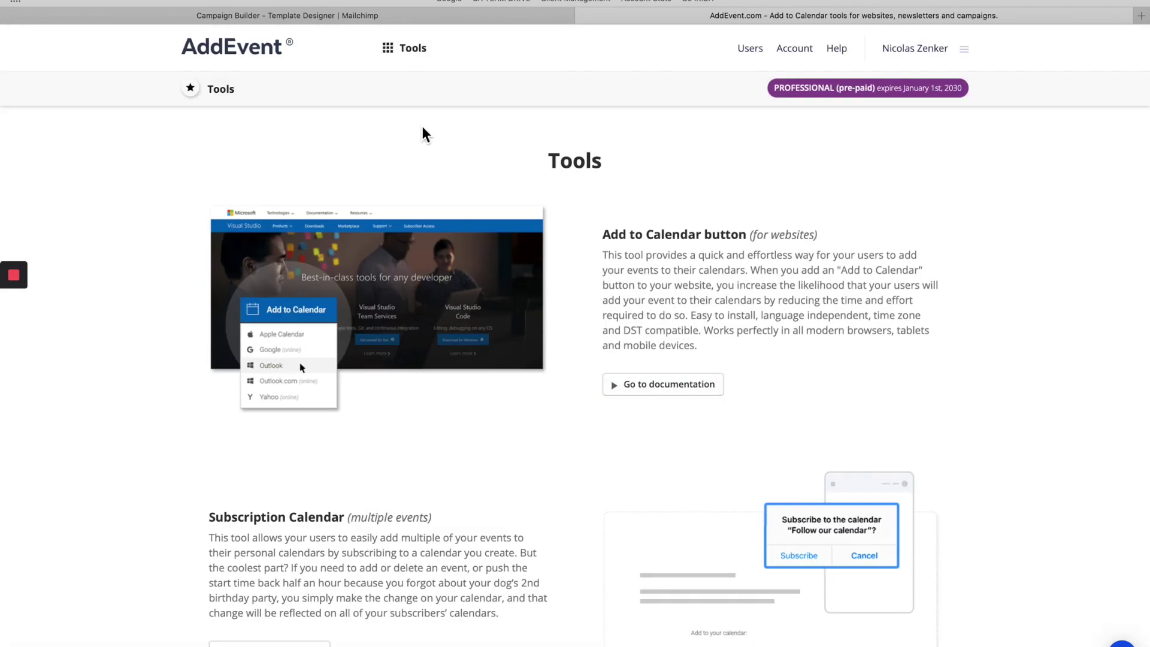
left_click(394, 55)
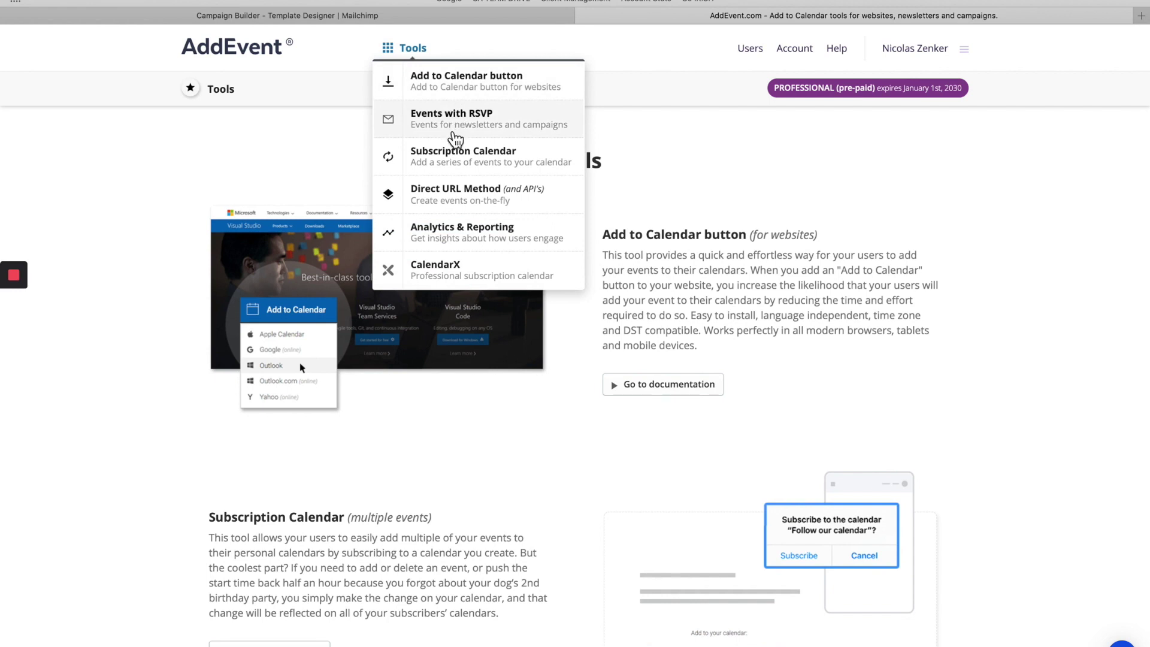
left_click(454, 133)
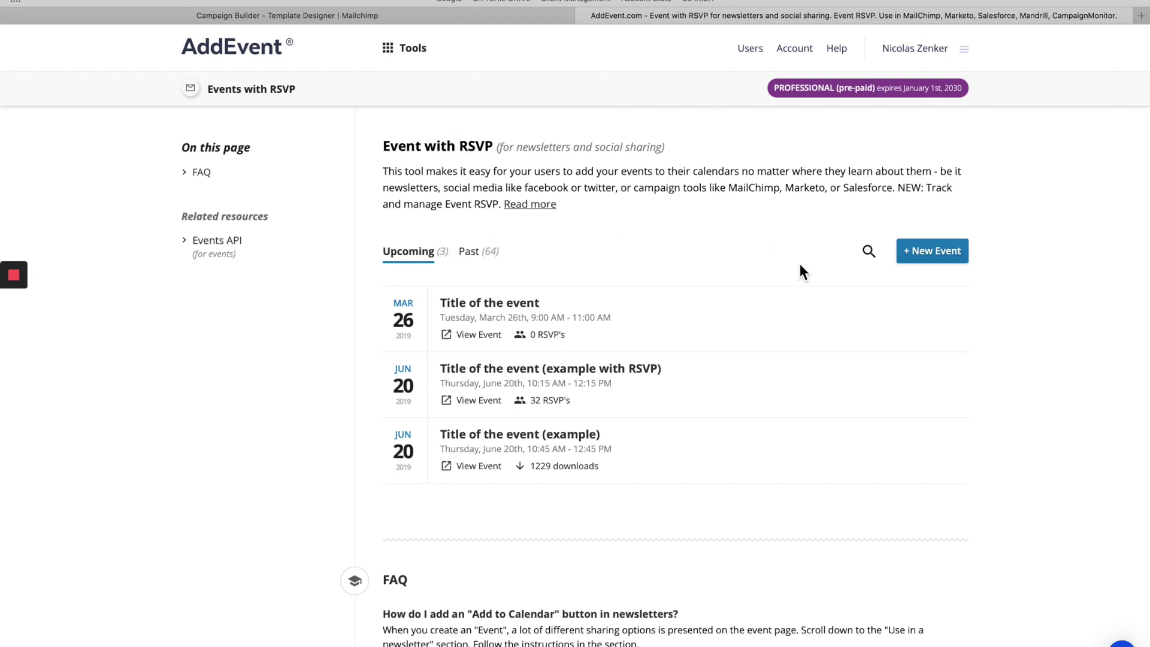
Start a new event titled 'Digital Marketing Workshop'
left_click(936, 267)
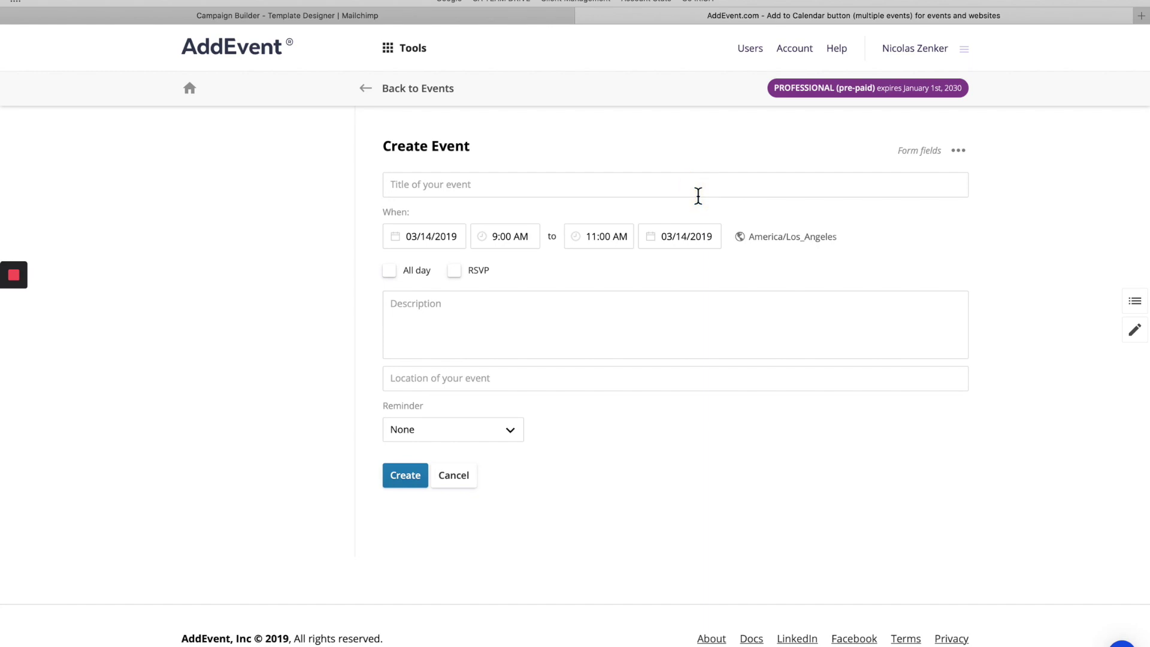
left_click(699, 195)
type("Digital Marketing Worsho")
key("BackSpace")
key("BackSpace")
key("BackSpace")
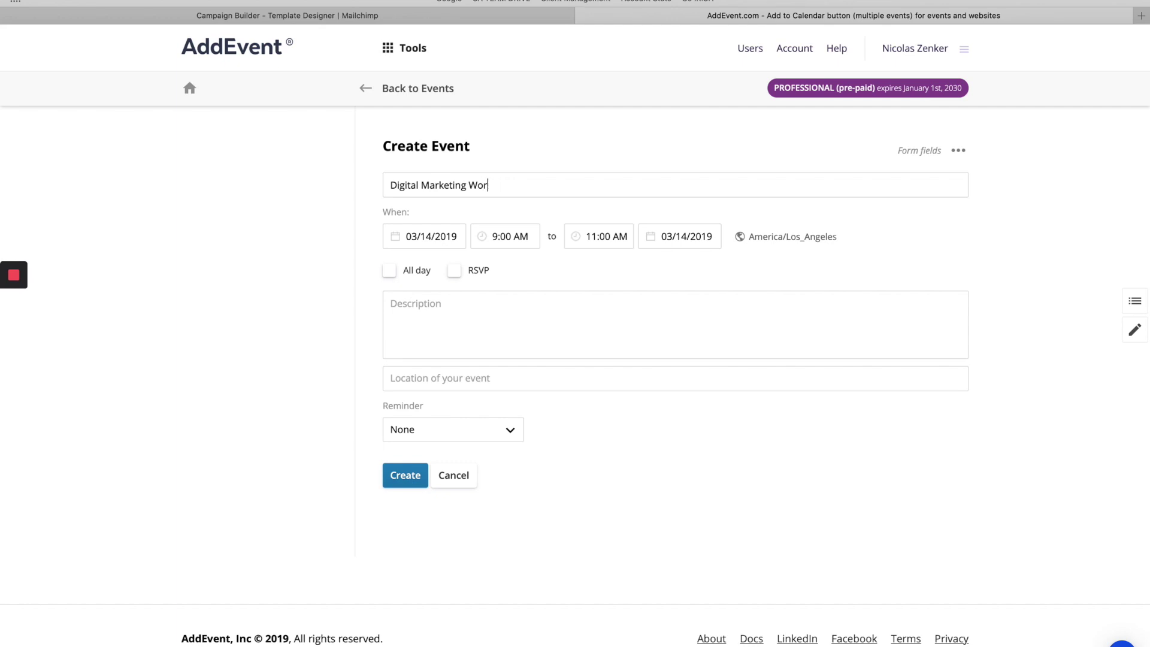
type("kshop")
Schedule the event for March 20, 2019, from 1:00 PM to 2:00 PM
left_click(432, 237)
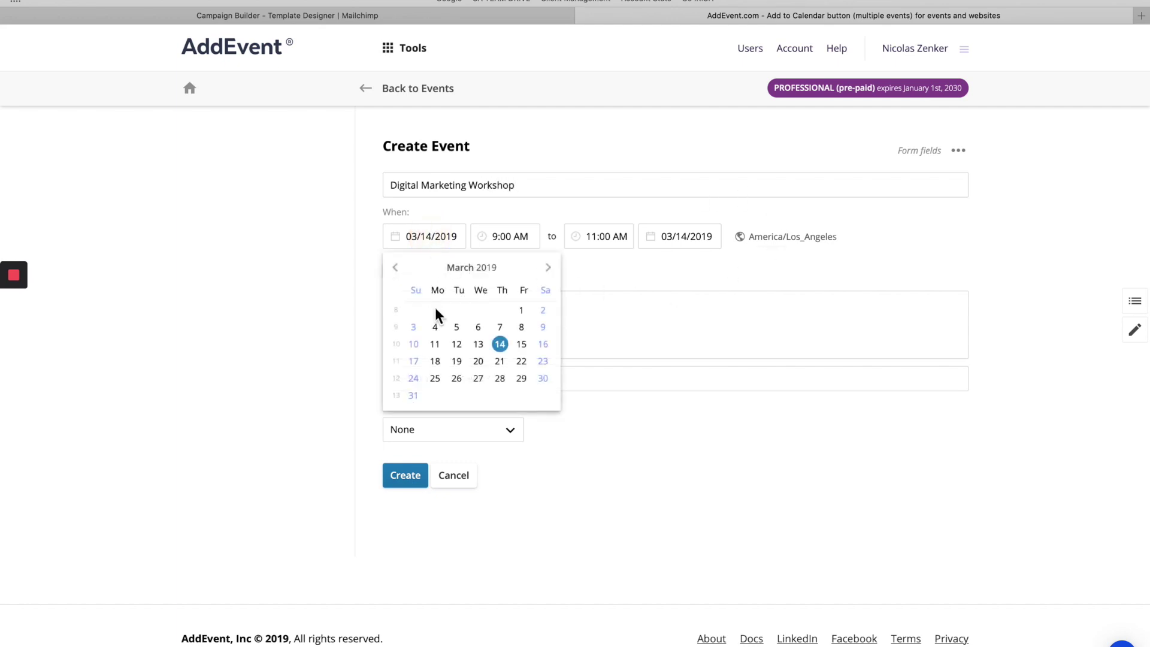
left_click(479, 362)
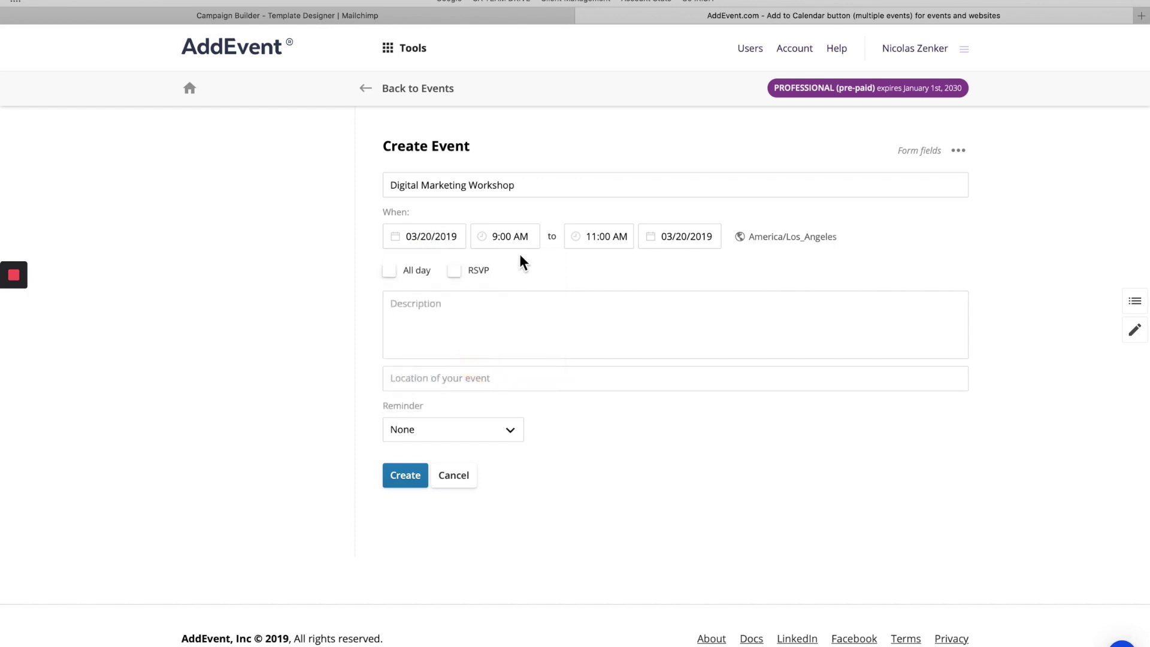
left_click(512, 235)
scroll(509, 359, "down", 2)
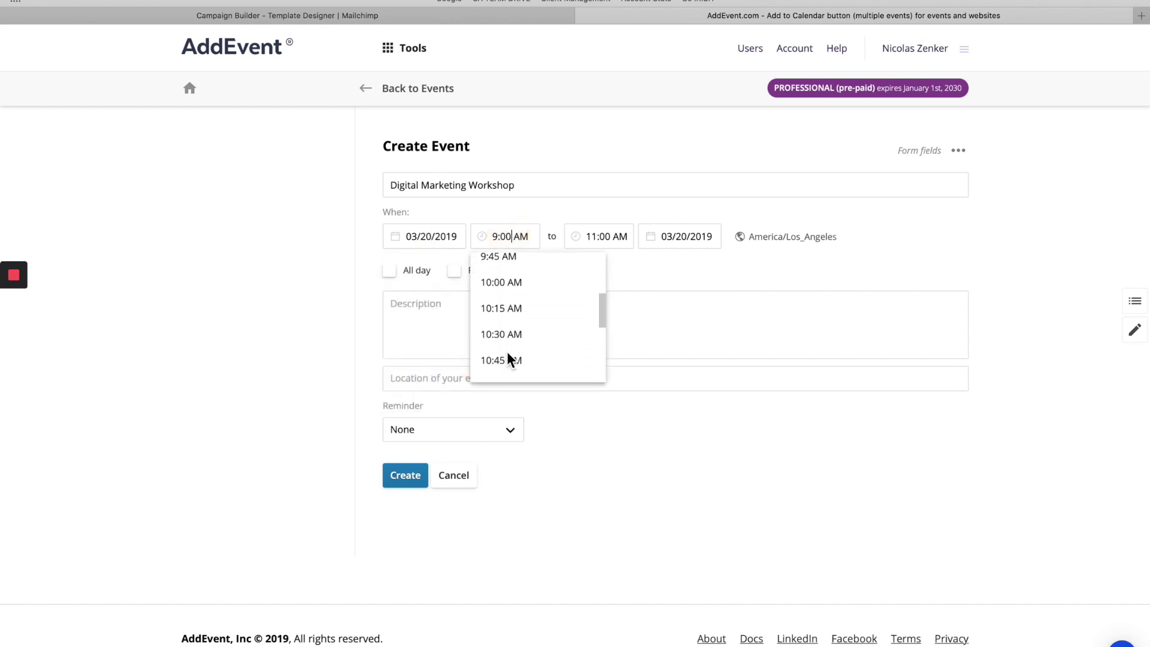
scroll(508, 355, "down", 5)
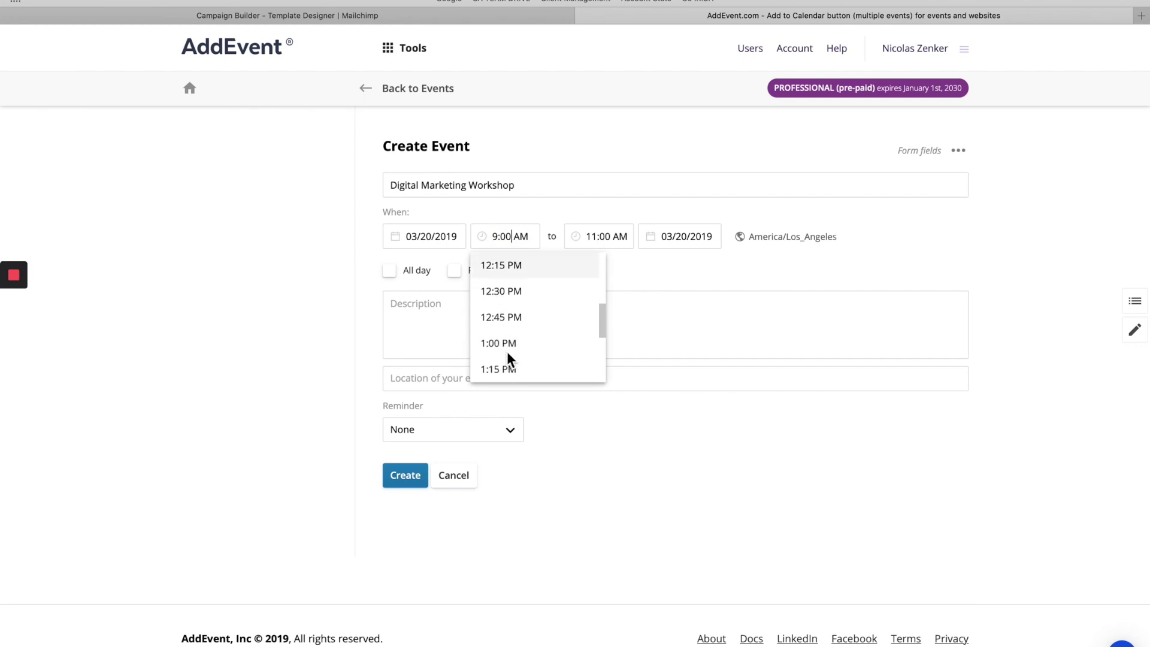
left_click(512, 349)
left_click(601, 237)
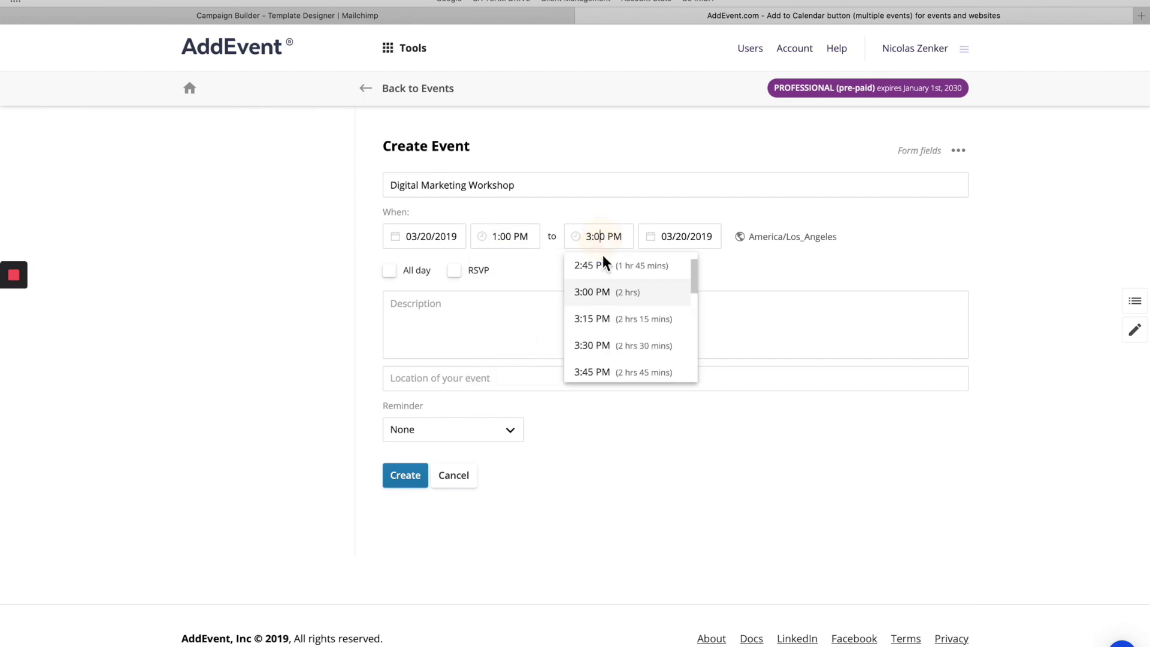
scroll(598, 360, "up", 4)
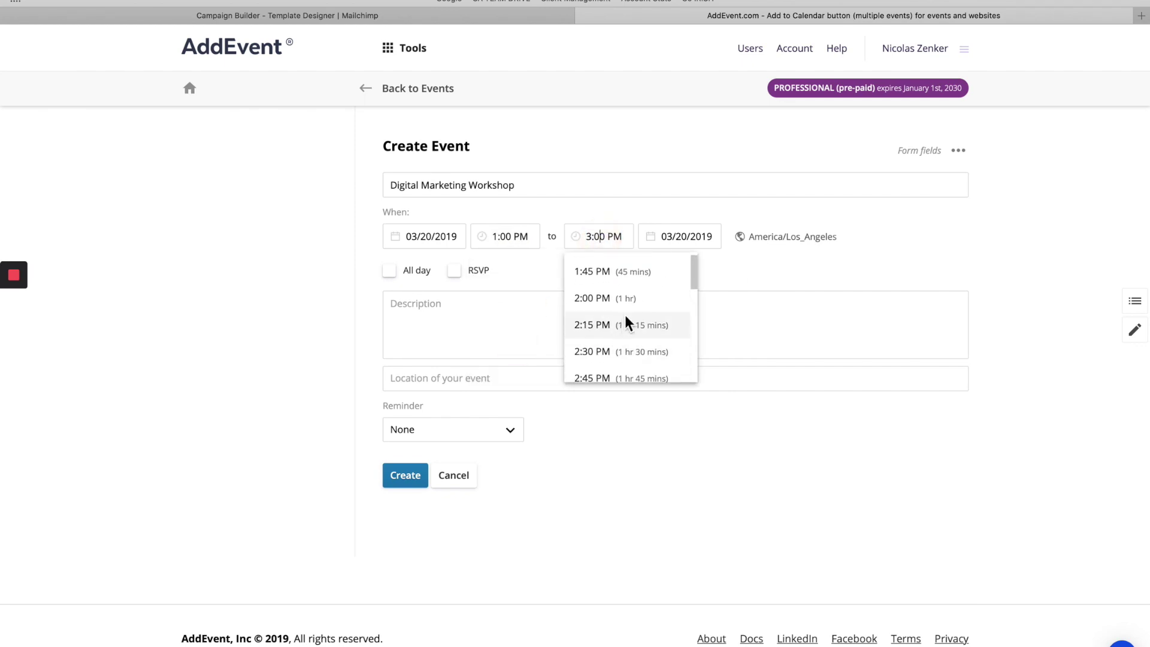
left_click(630, 304)
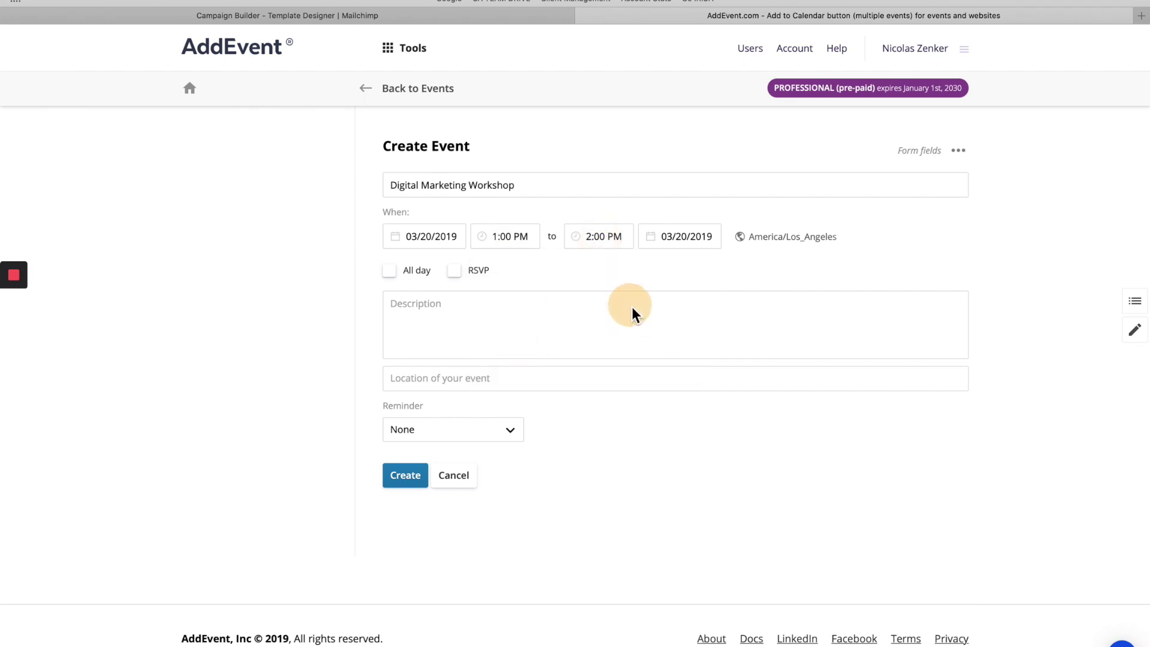
Check the time zone lookup and all-day option, keeping the event timed 1–2 PM
left_click(801, 251)
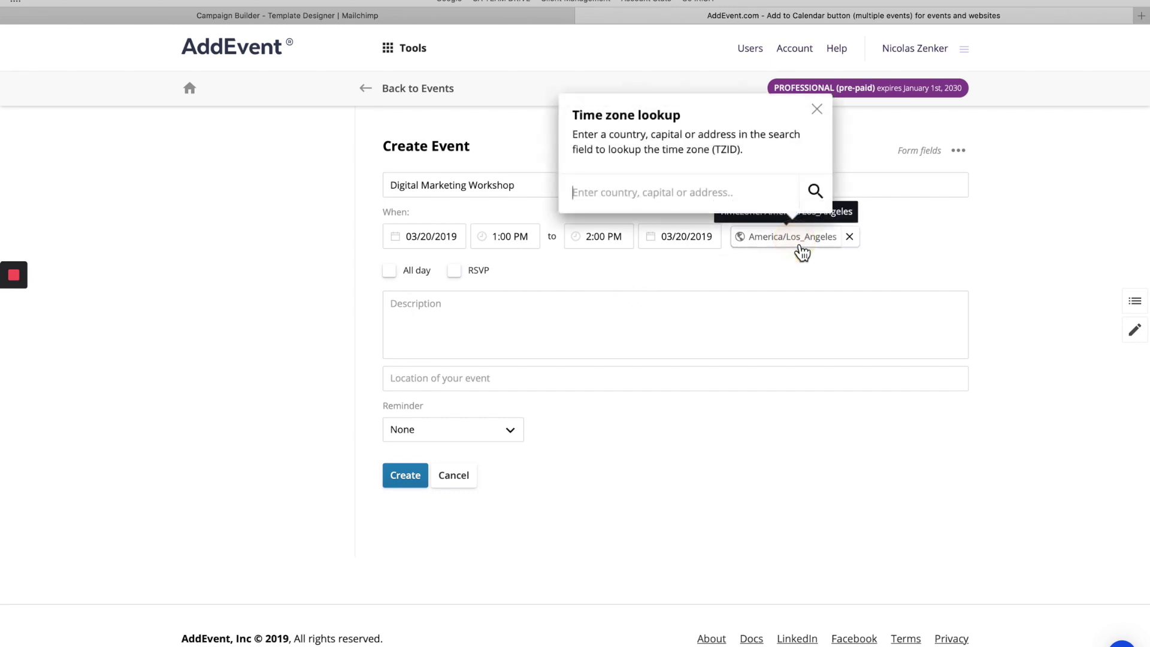
left_click(887, 234)
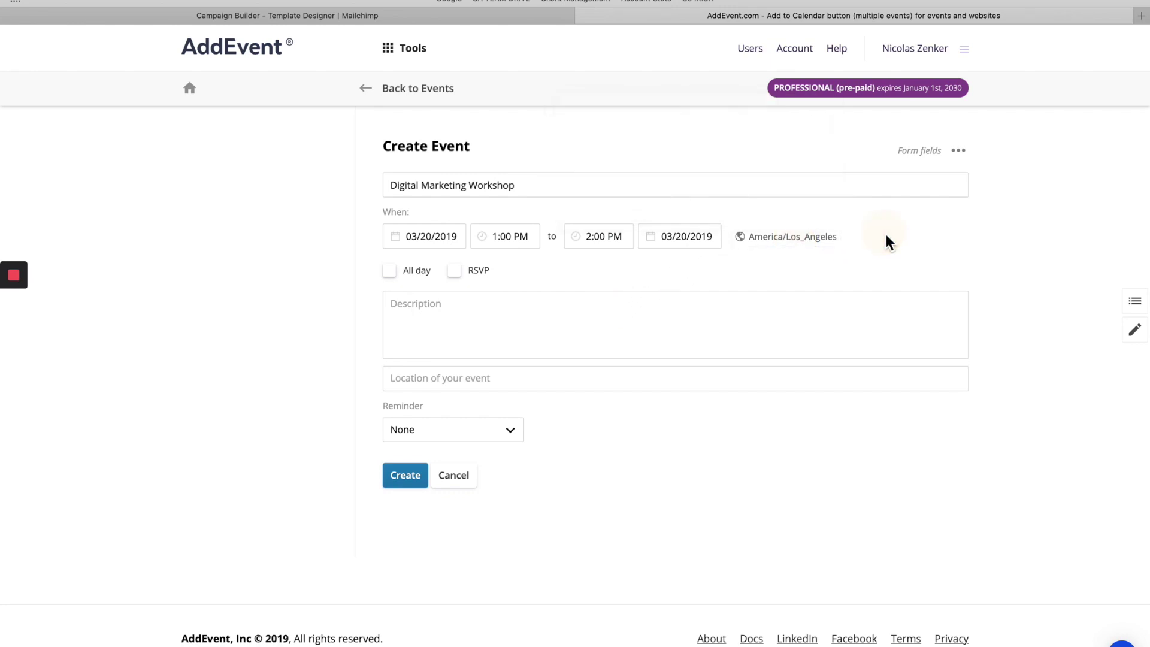
left_click(393, 273)
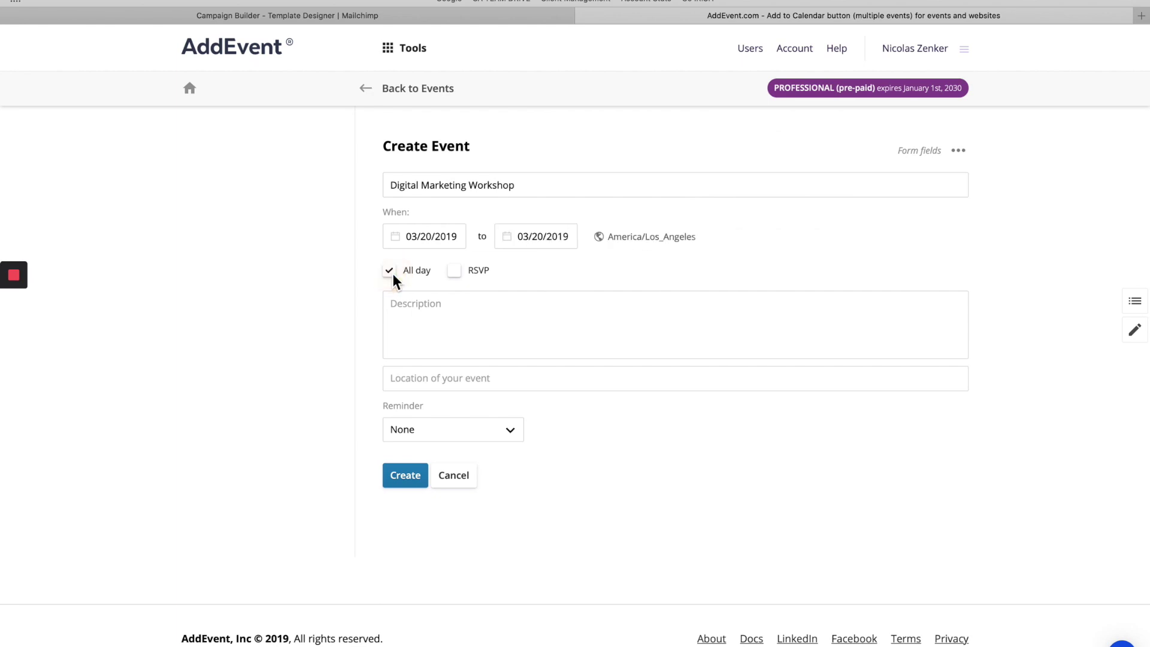
left_click(391, 271)
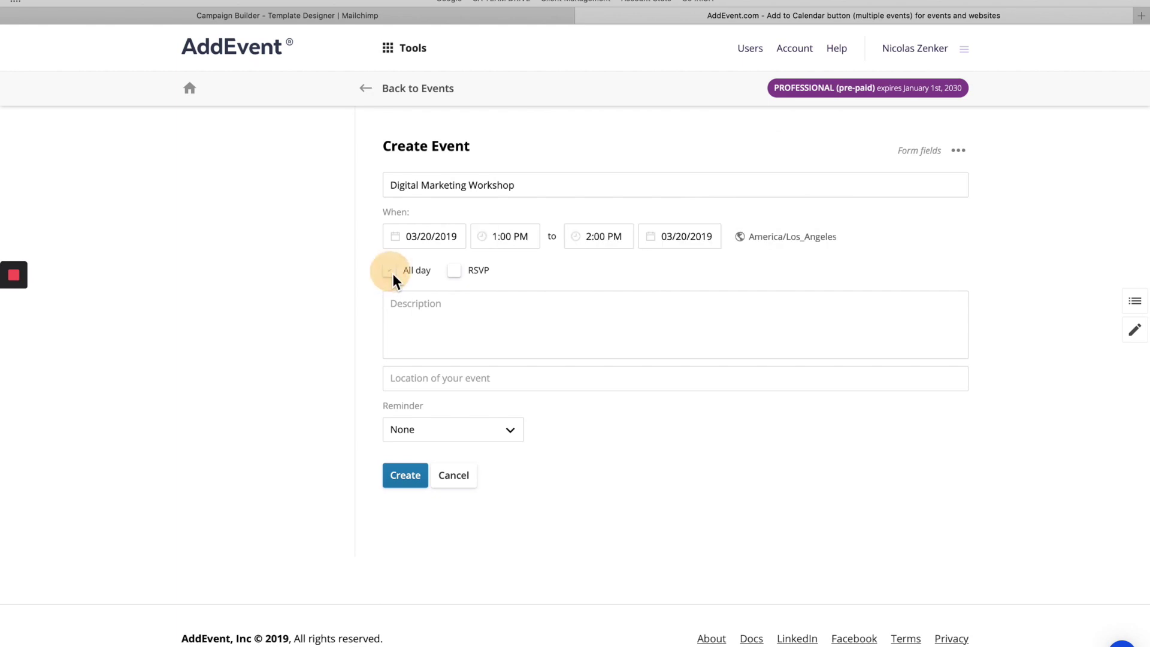
Remove the organizer and custom template fields from the form, keeping Location and Reminder
left_click(960, 153)
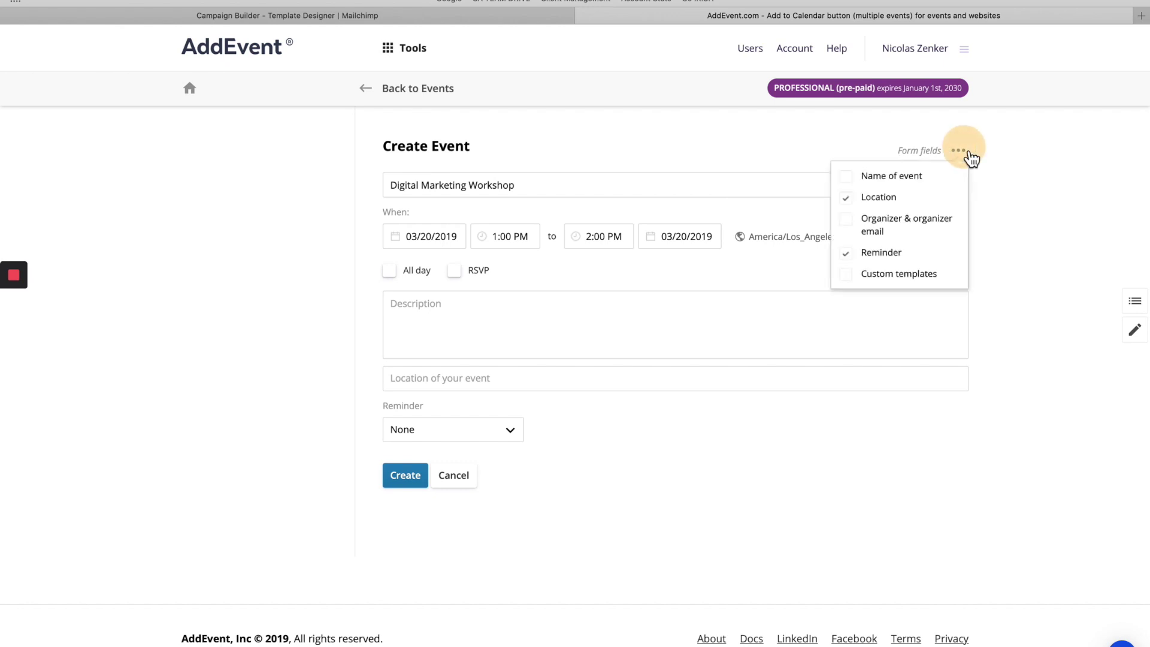
left_click(918, 181)
left_click(920, 184)
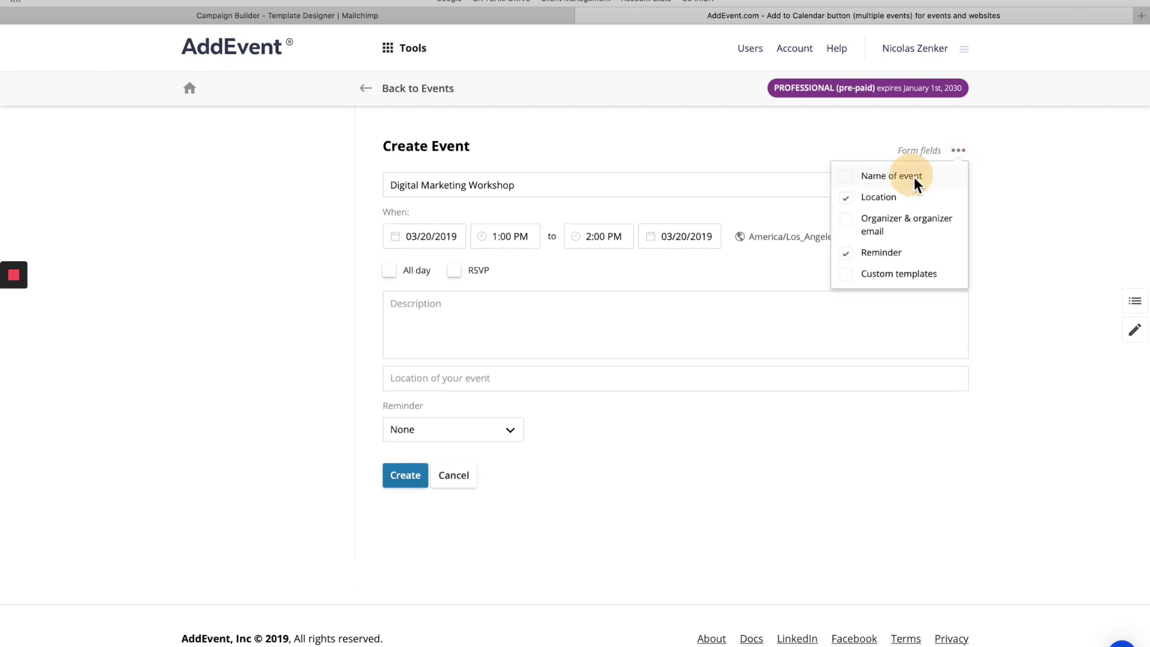
left_click(910, 234)
left_click(909, 234)
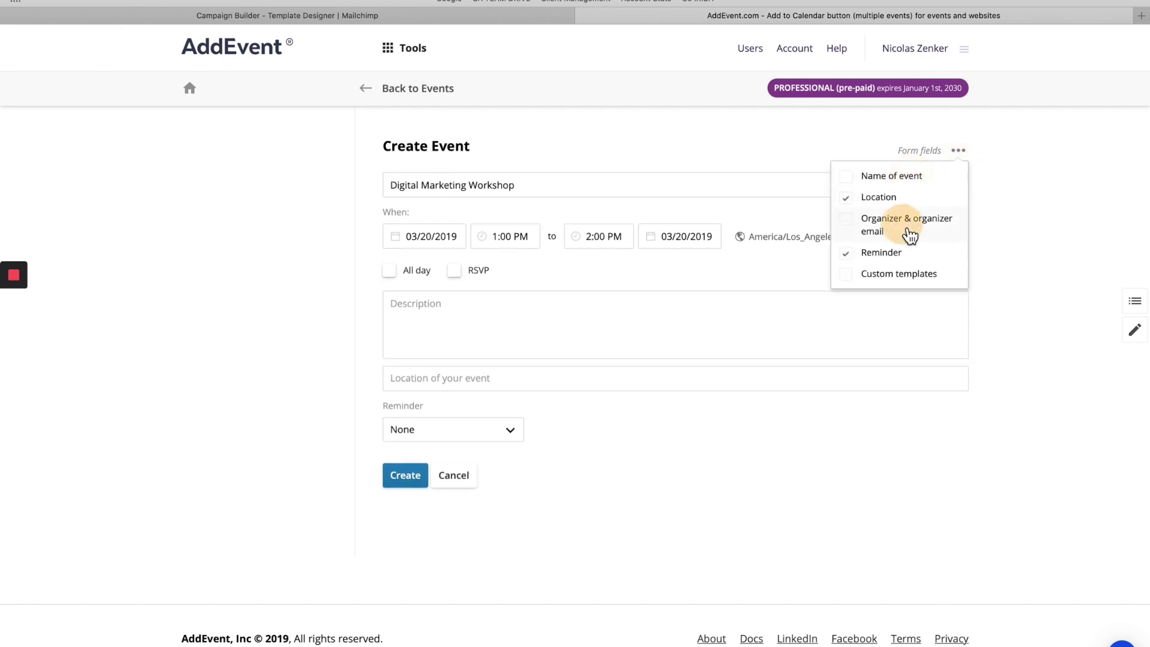
left_click(902, 281)
left_click(902, 277)
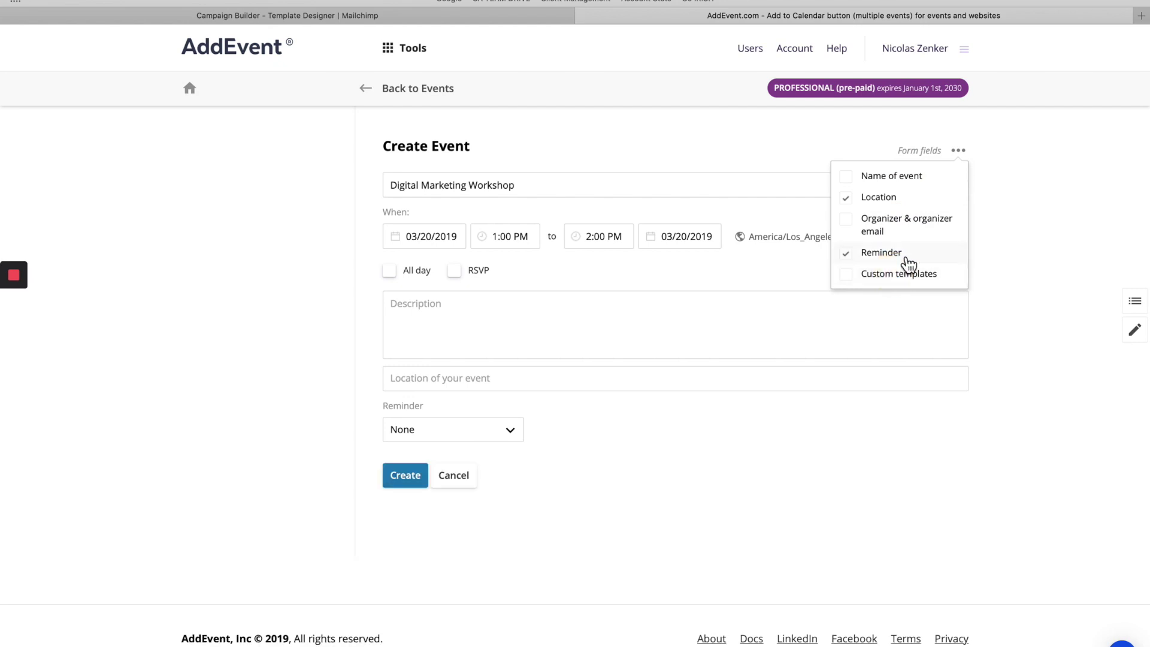
left_click(601, 307)
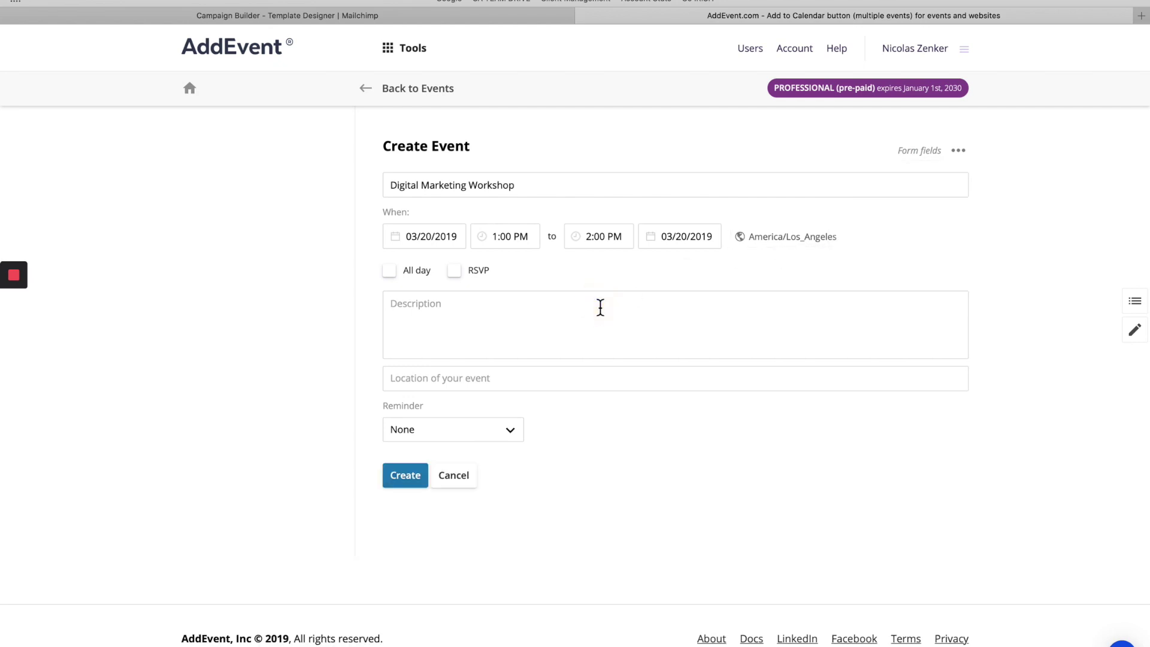
type("Event description ...18")
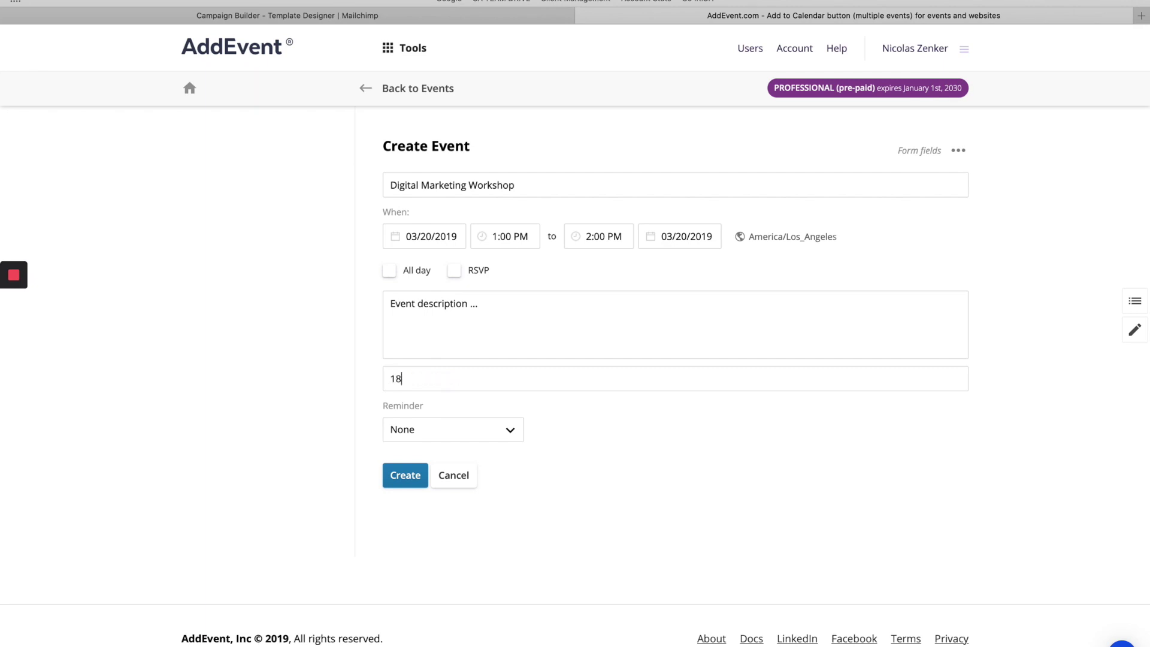
type(" Bartol Street, San Fra")
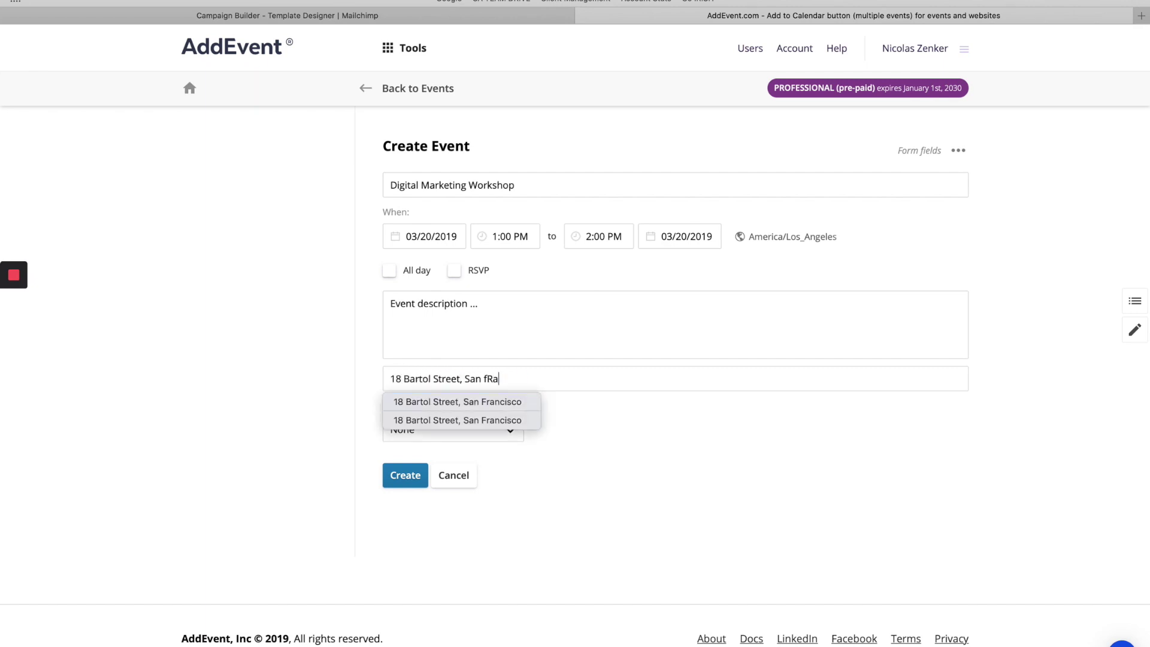
key("BackSpace")
key("BackSpace")
key("BackSpace")
left_click(444, 405)
left_click(645, 416)
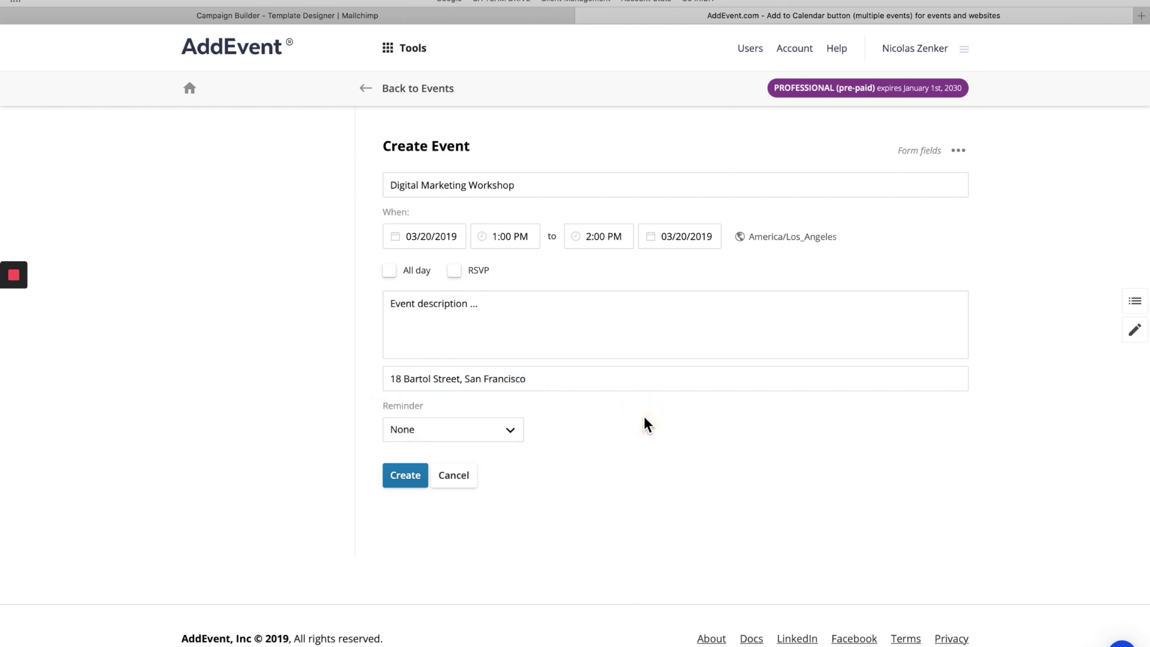
Set a 30-minute reminder and create the event
left_click(492, 432)
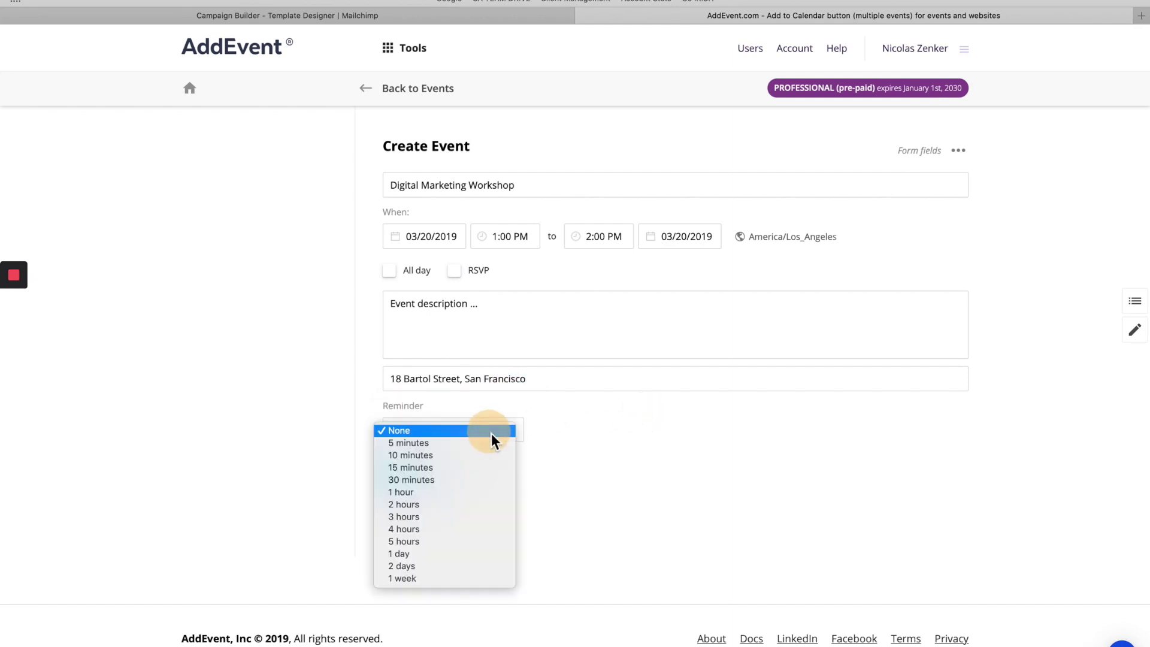
left_click(419, 483)
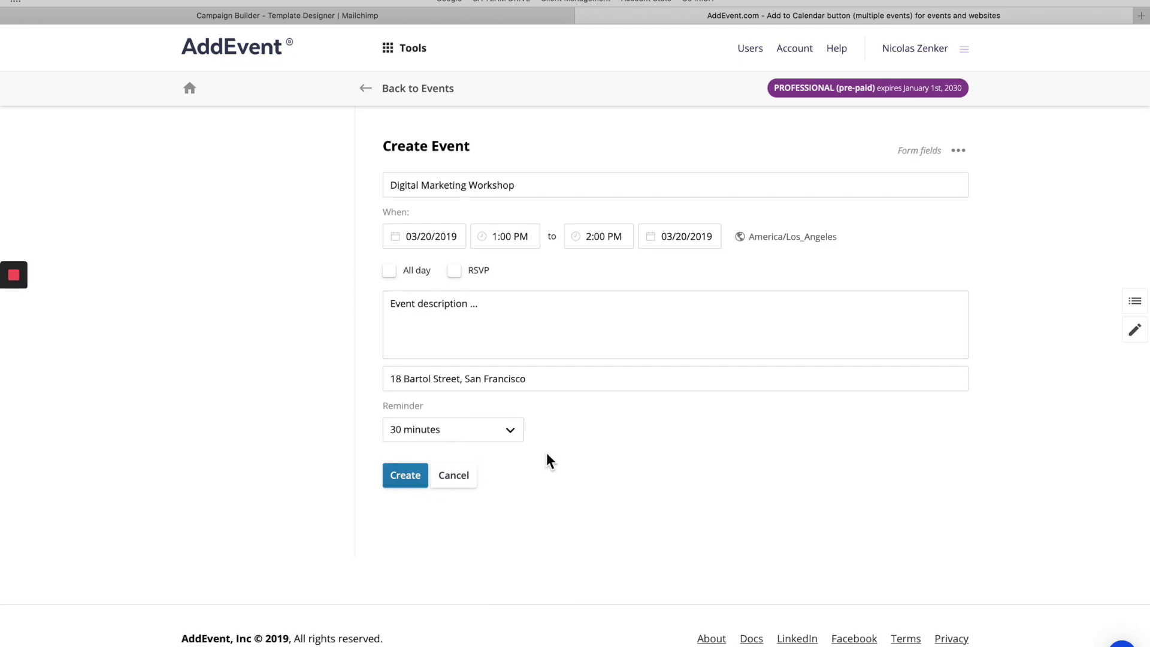
left_click(406, 476)
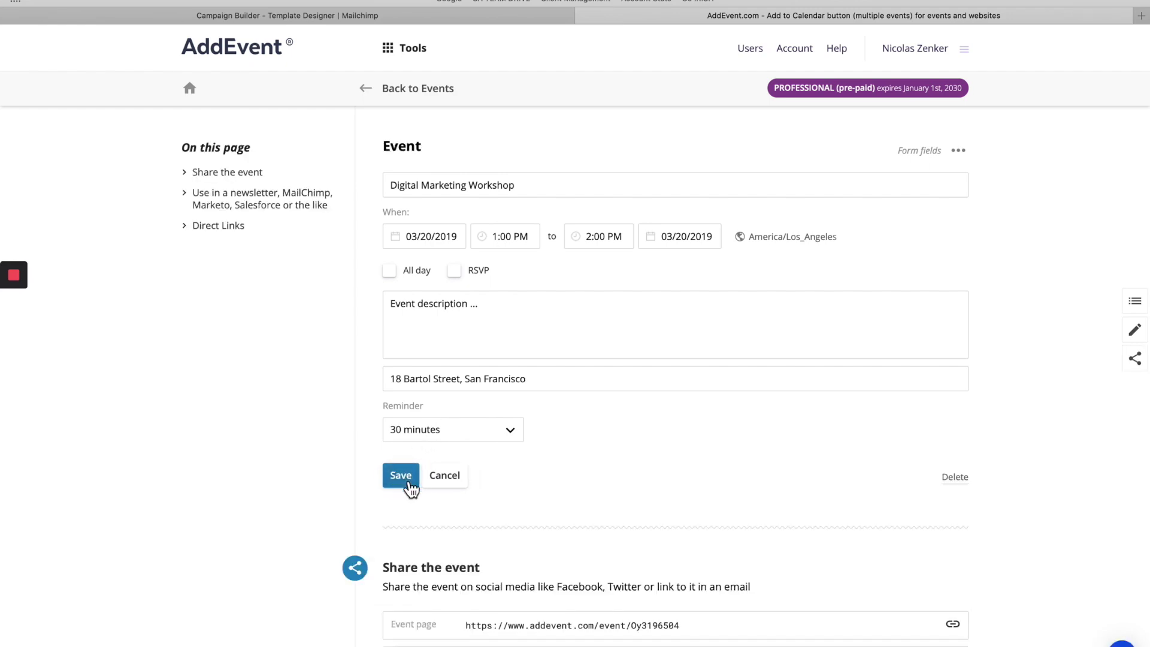
Copy the 'Use in a newsletter' Add event to calendar links and return to Mailchimp
scroll(411, 488, "down", 9)
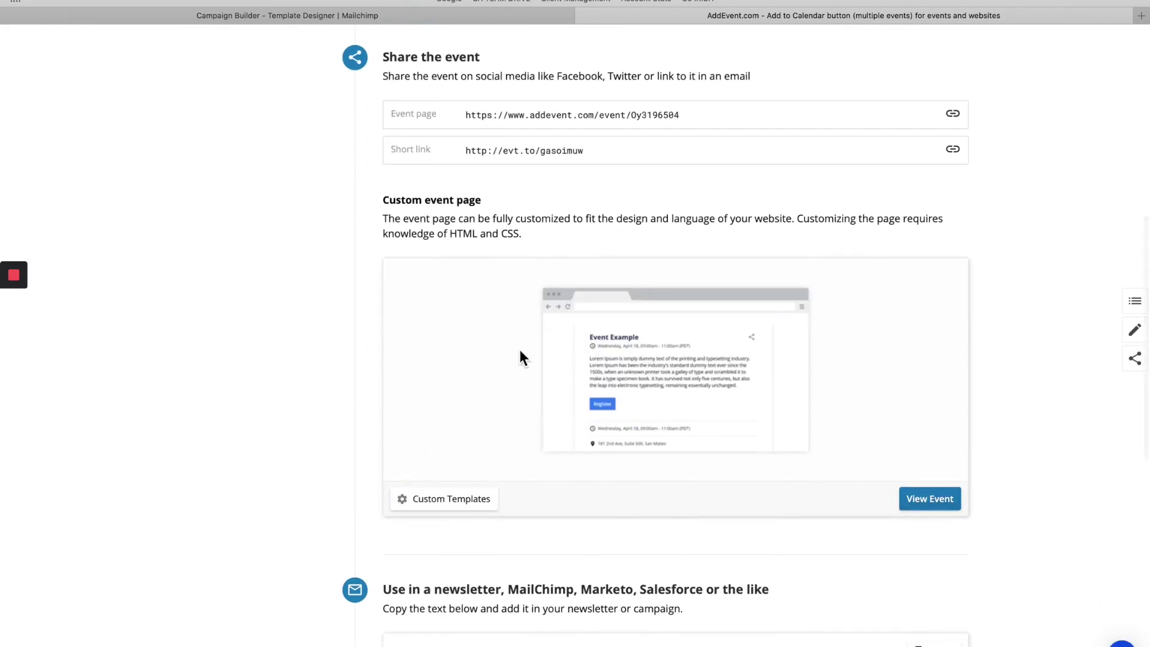
scroll(520, 358, "up", 6)
scroll(520, 358, "up", 2)
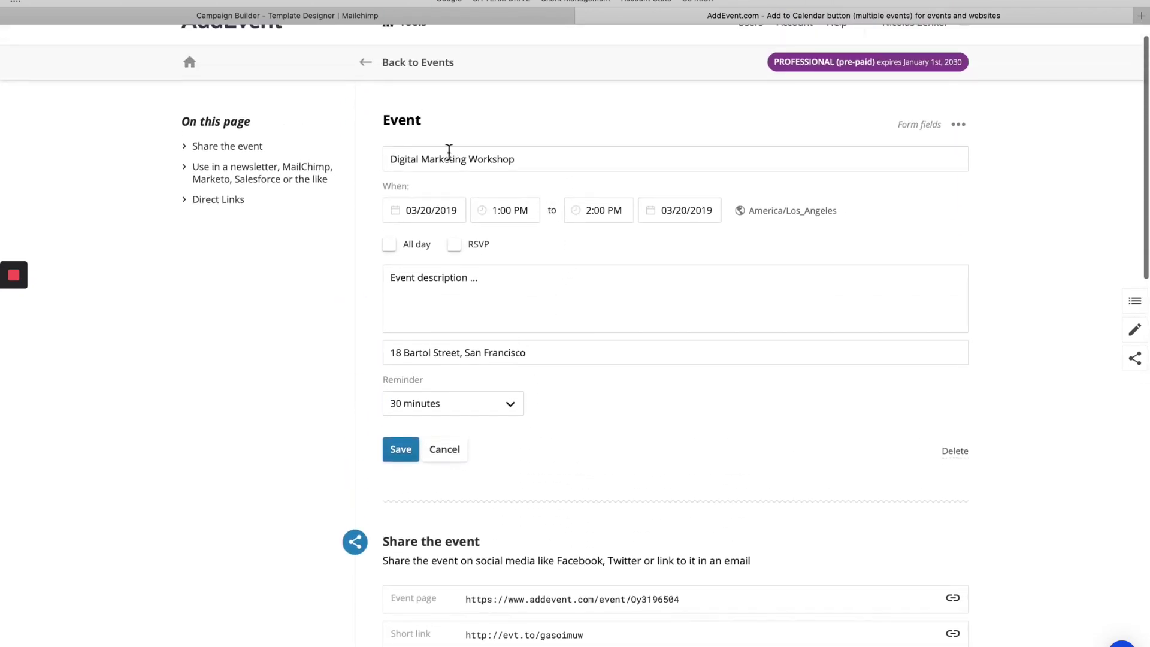
scroll(374, 437, "down", 7)
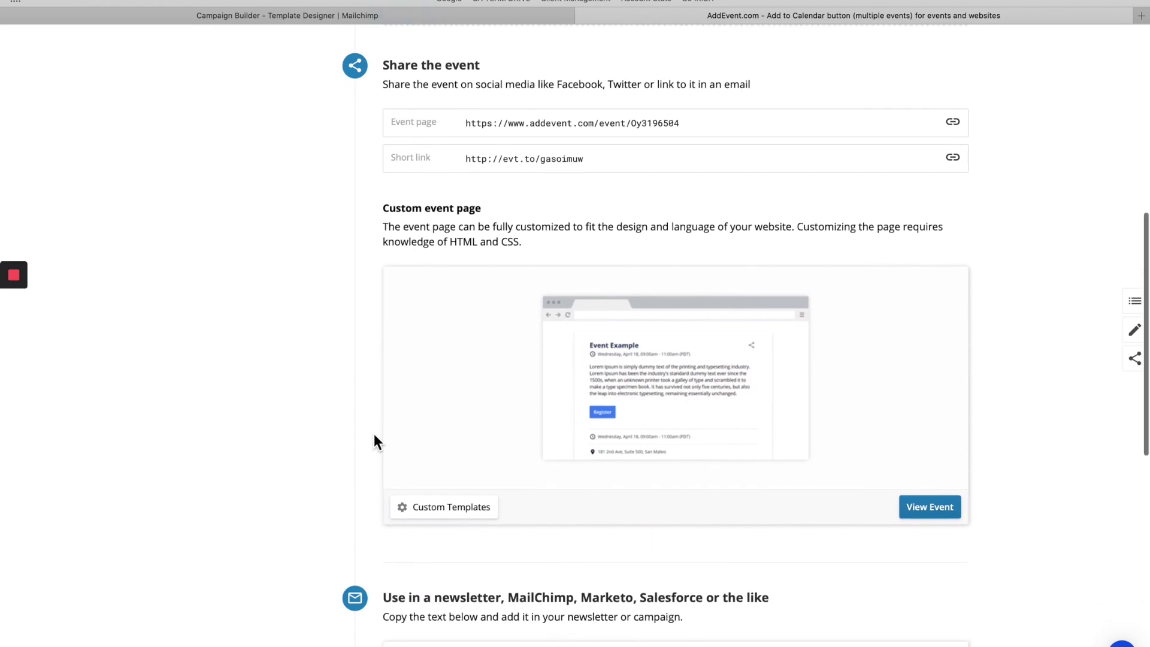
scroll(373, 435, "down", 3)
scroll(374, 433, "down", 4)
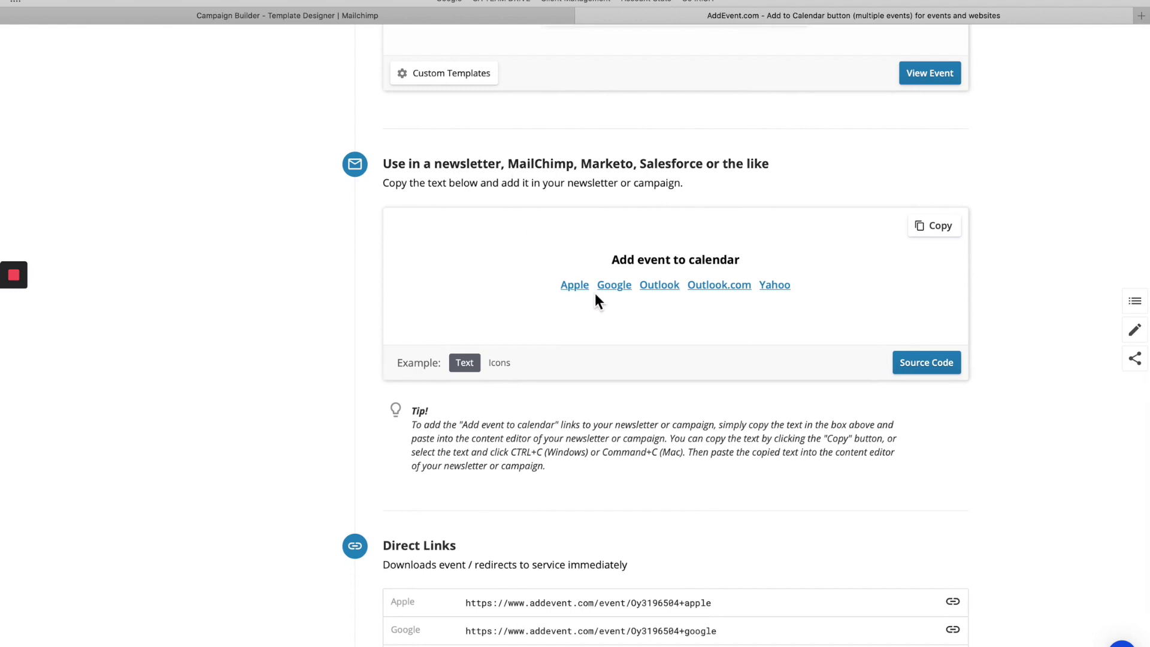
left_click(941, 227)
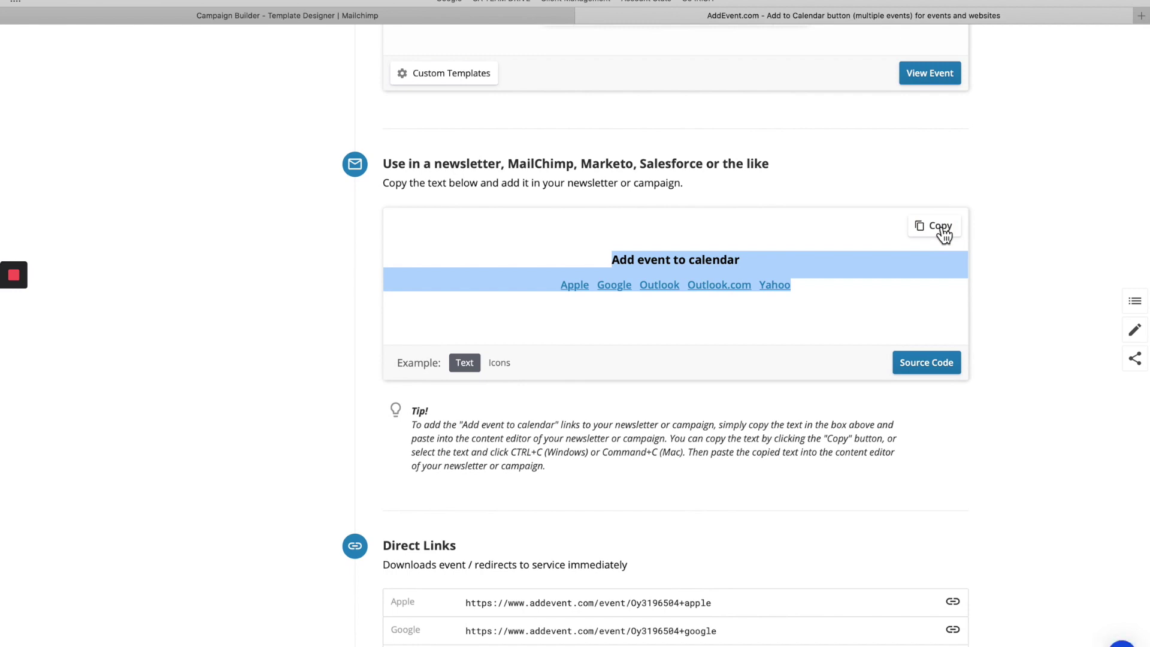
left_click(246, 17)
Paste the calendar links on a new line below the workshop address, keep them left-aligned, and save
left_click(382, 400)
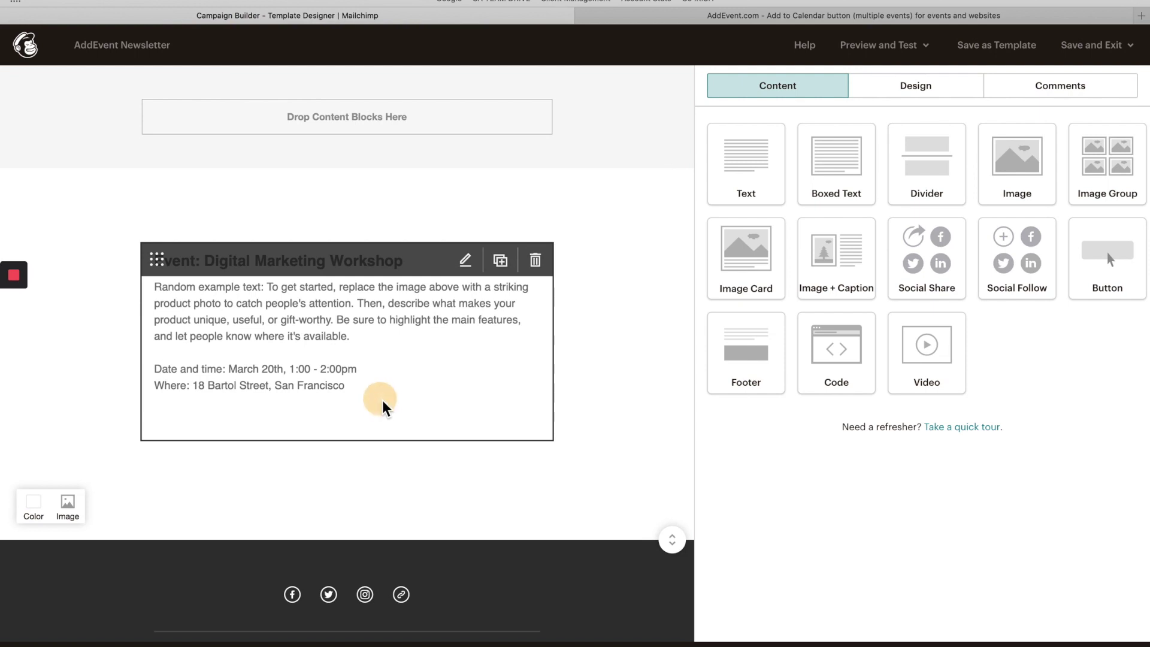
left_click(959, 343)
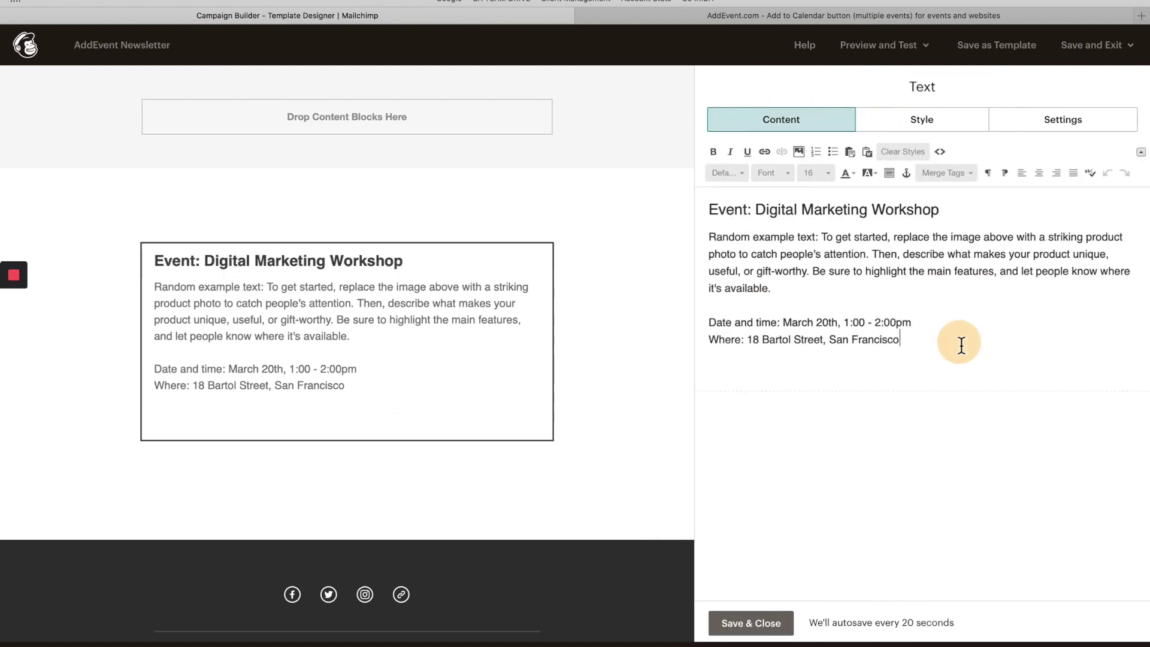
key("Return")
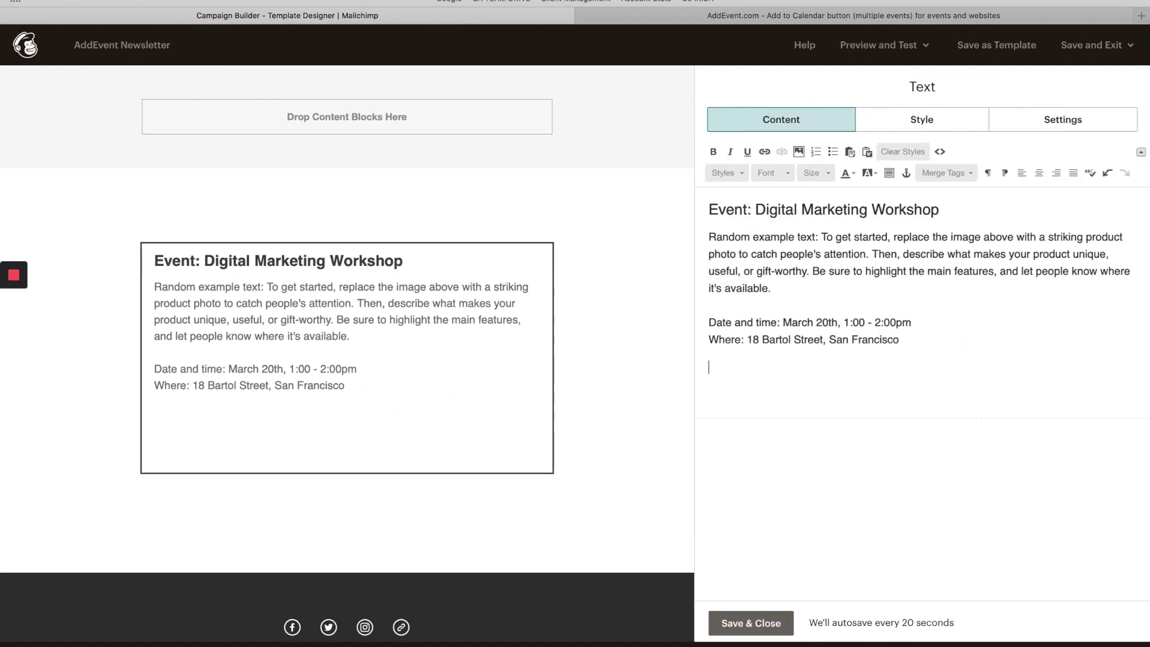
right_click(724, 372)
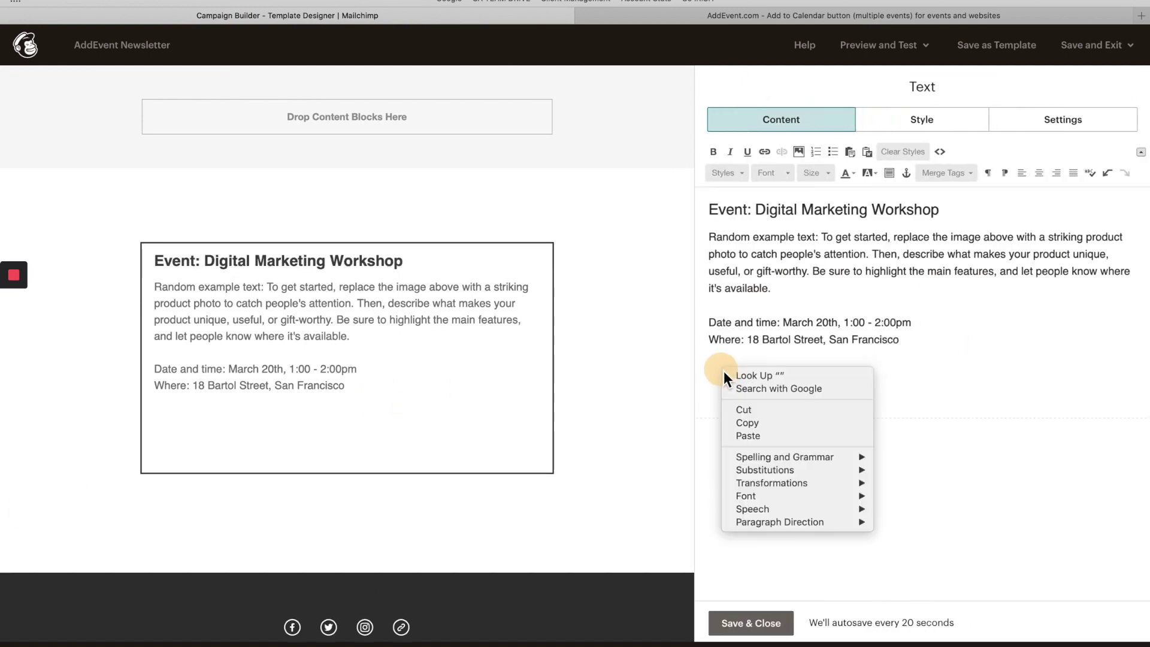
left_click(745, 437)
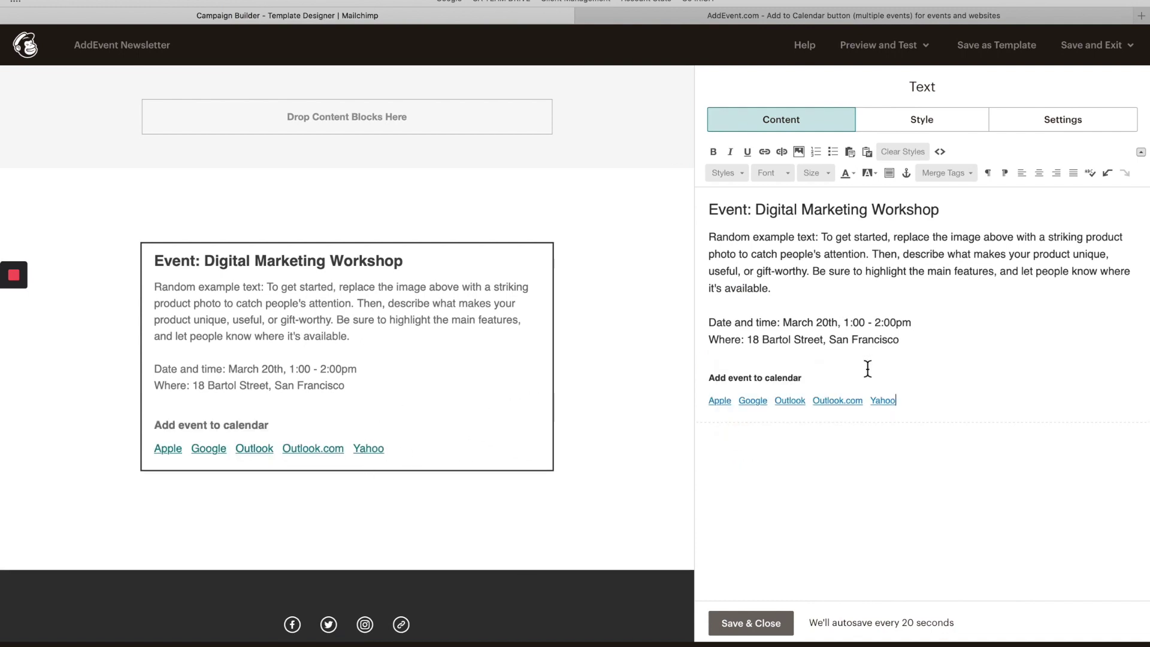
left_click_drag(897, 401, 706, 379)
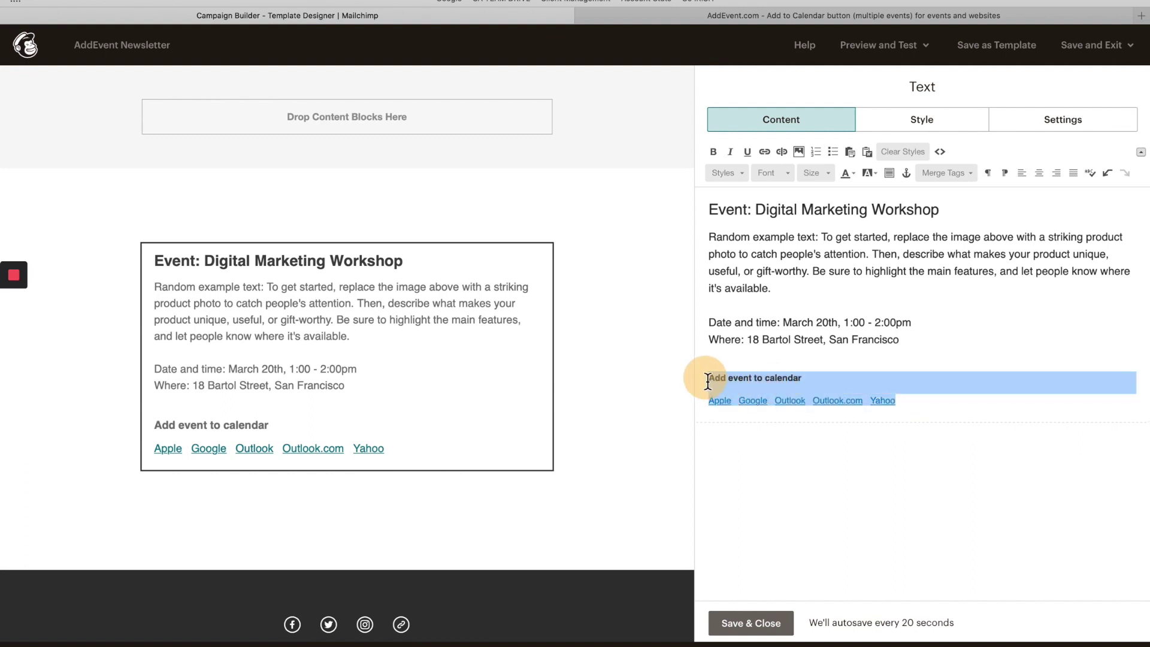
left_click(1040, 174)
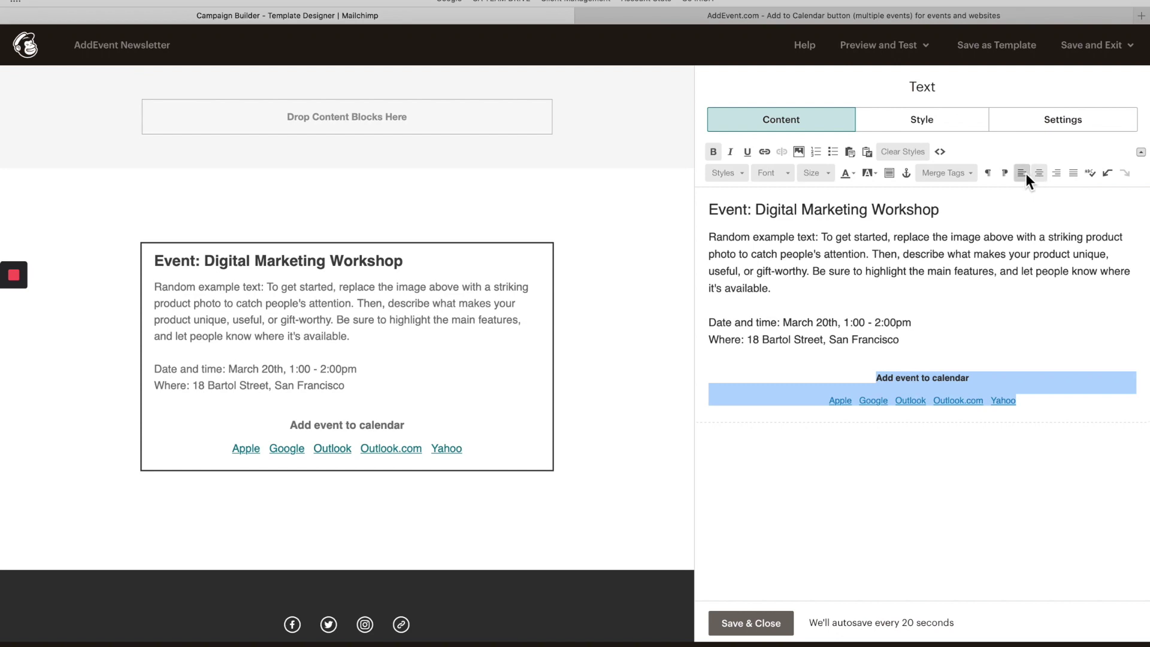
left_click(1024, 174)
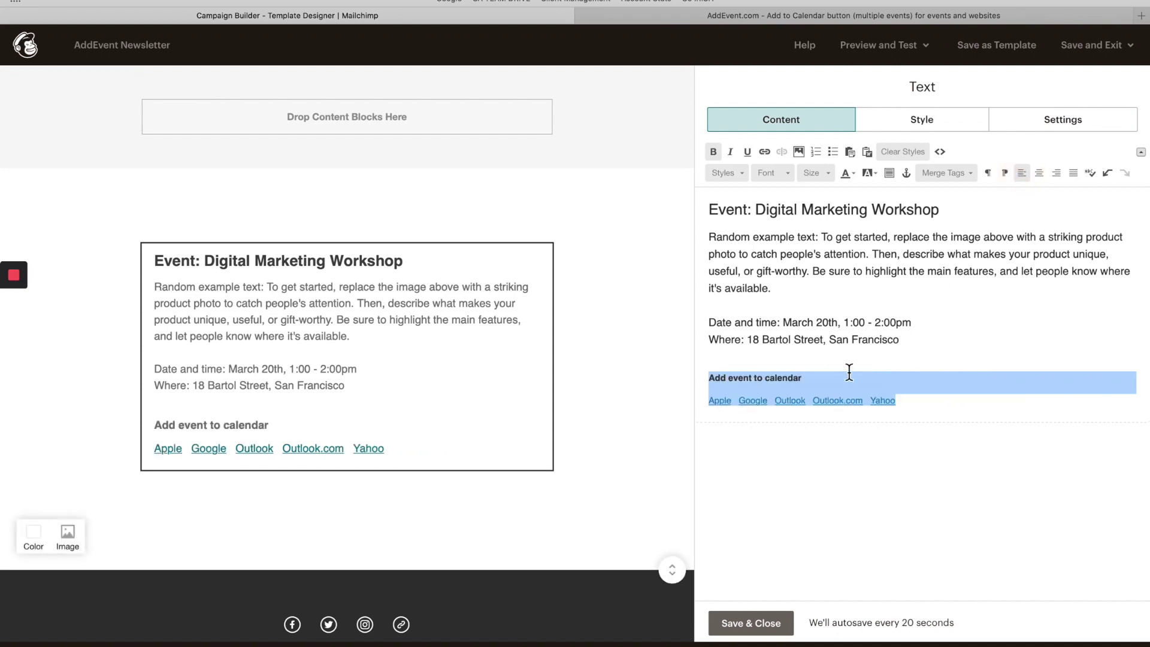
left_click(751, 625)
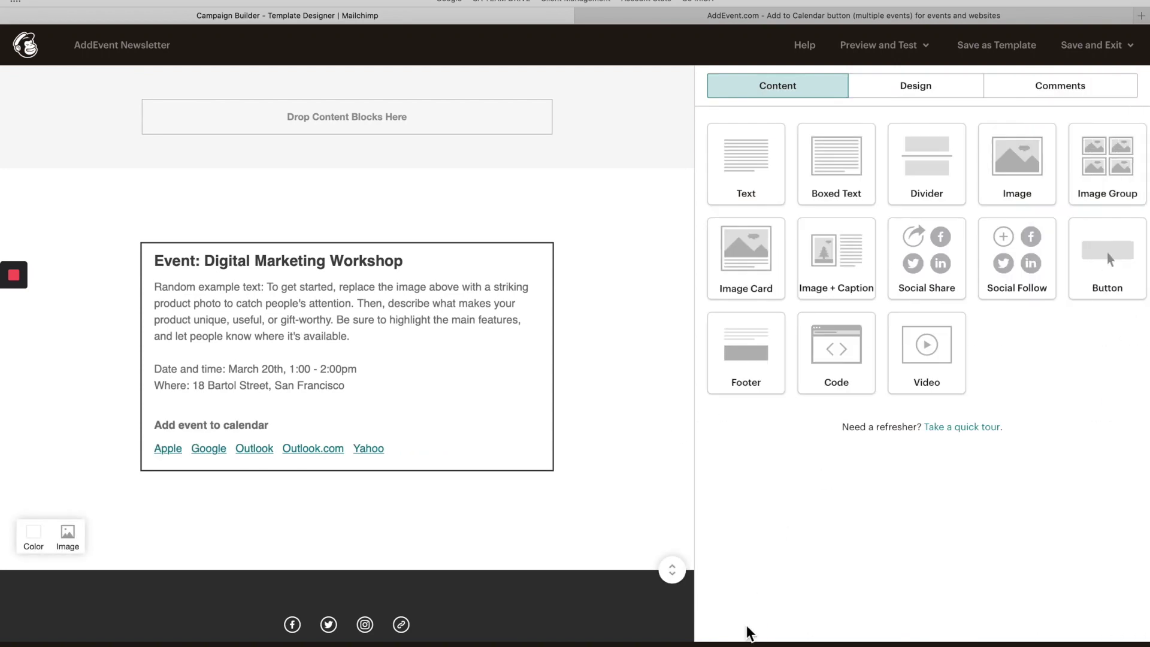